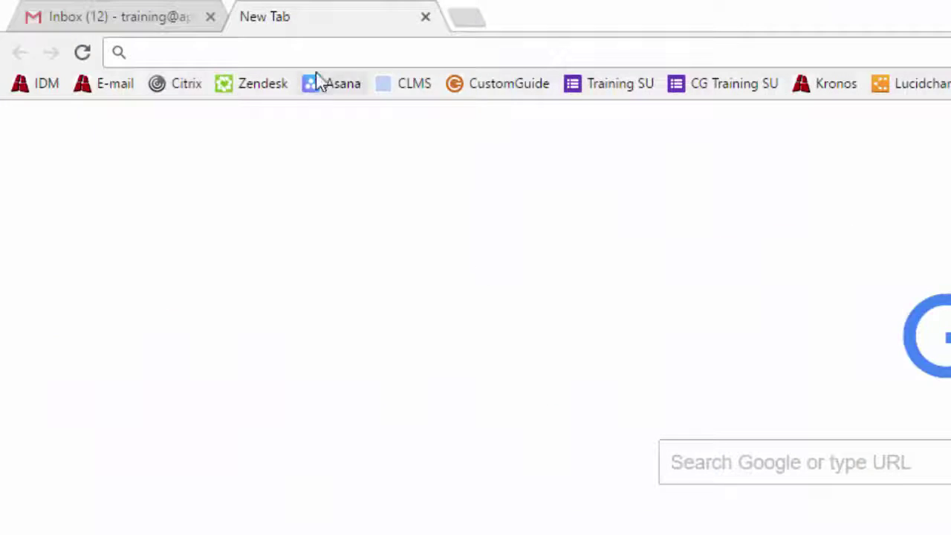
{"action": "left_click", "coordinate": [318, 44]}
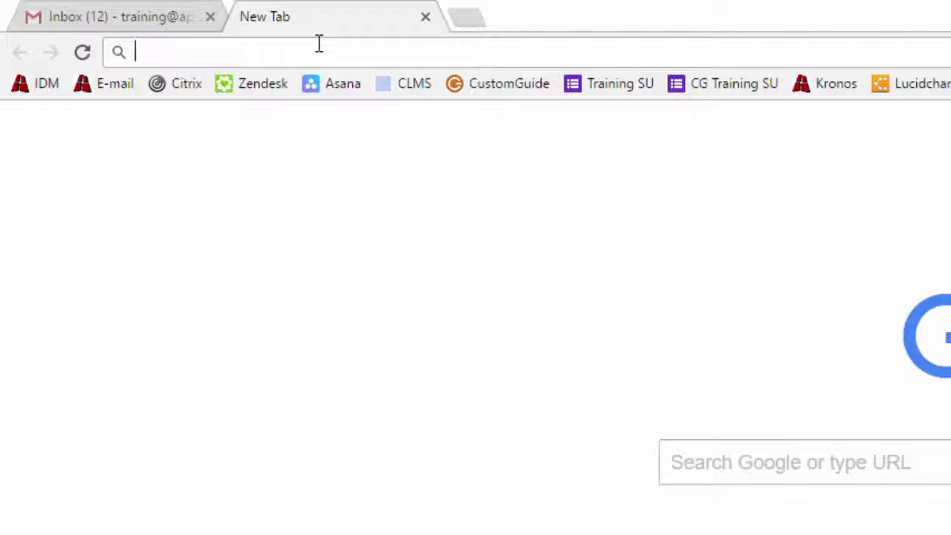
{"action": "type", "text": "www.trello.com"}
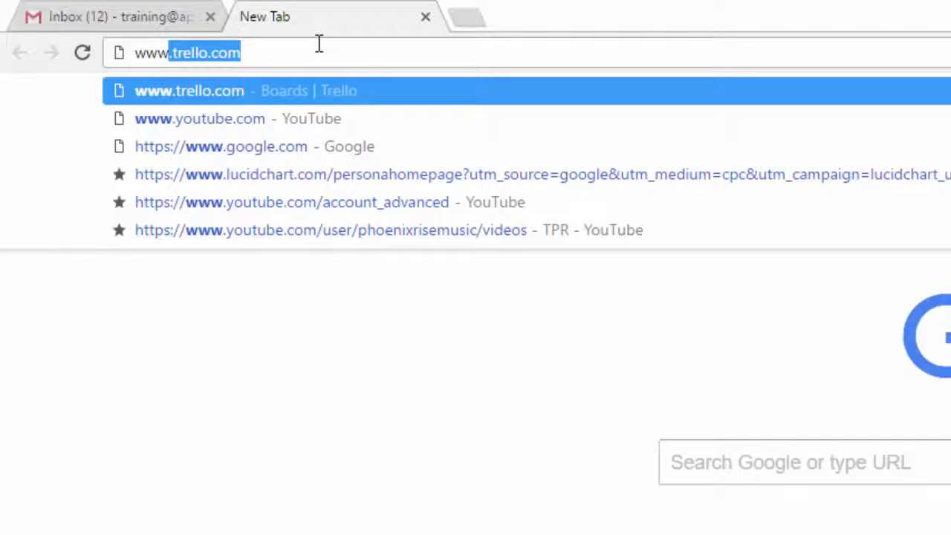
{"action": "key", "text": "Return"}
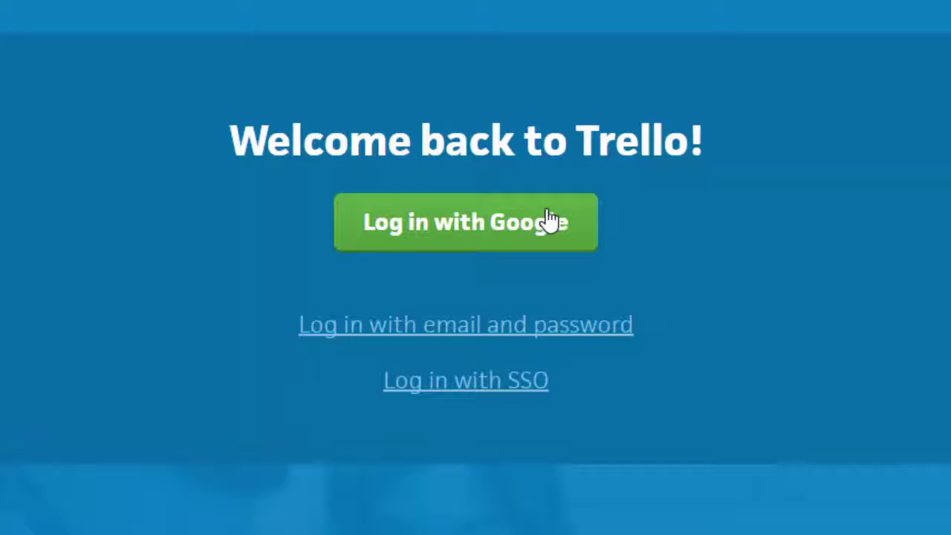
- Log in with Google, then open Welcome Board and view two of its cards
{"action": "left_click", "coordinate": [549, 219]}
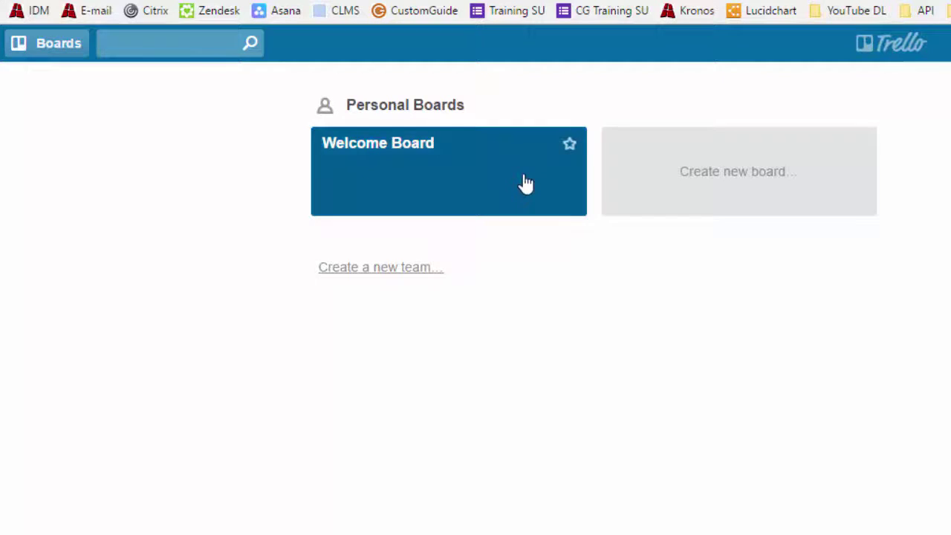
{"action": "left_click", "coordinate": [526, 183]}
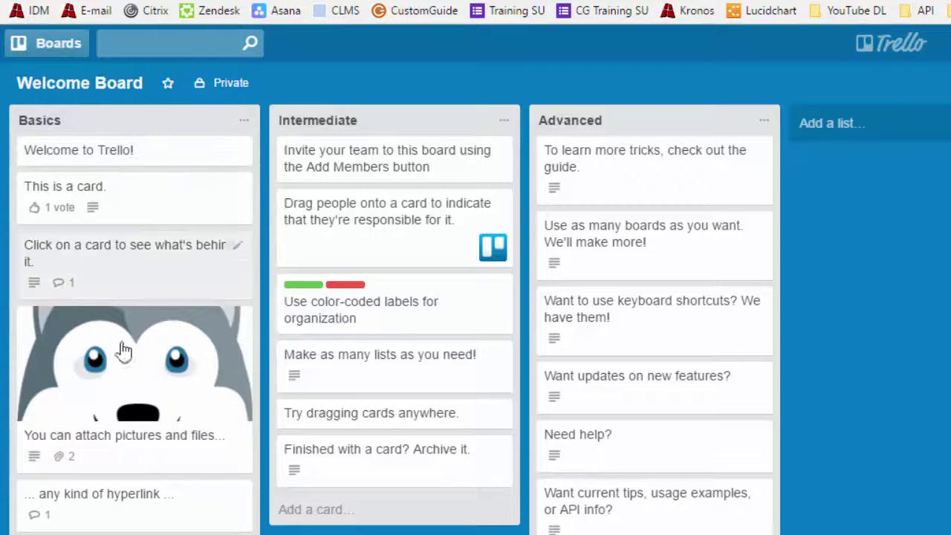
{"action": "left_click", "coordinate": [99, 150]}
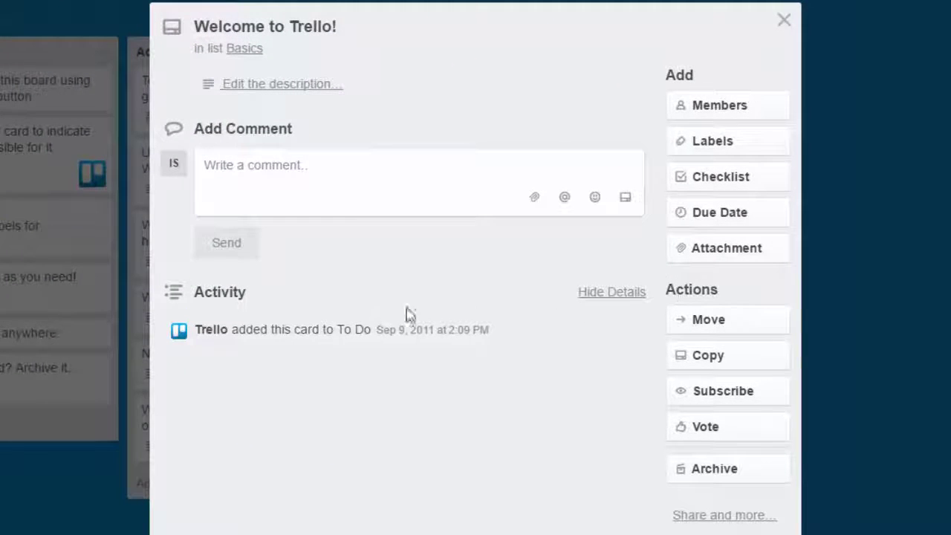
{"action": "left_click", "coordinate": [785, 22]}
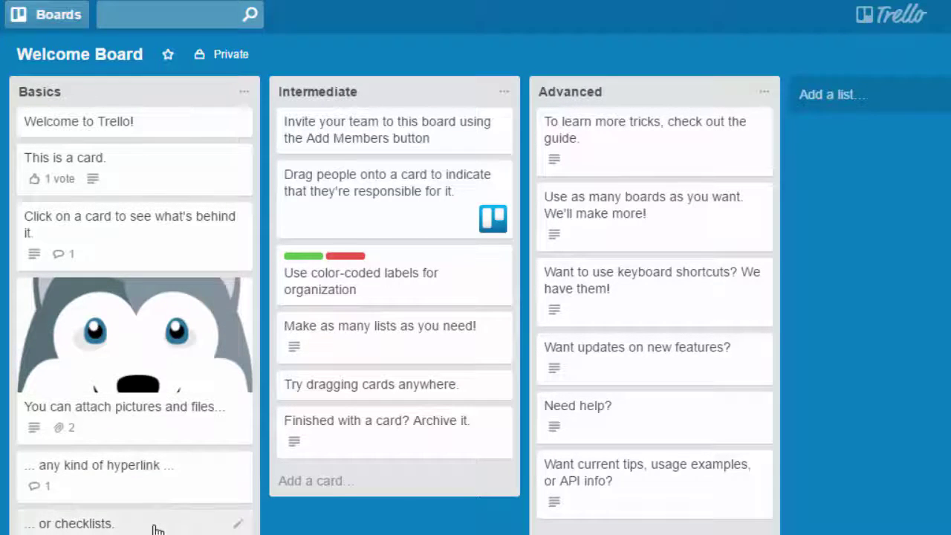
{"action": "left_click", "coordinate": [155, 525]}
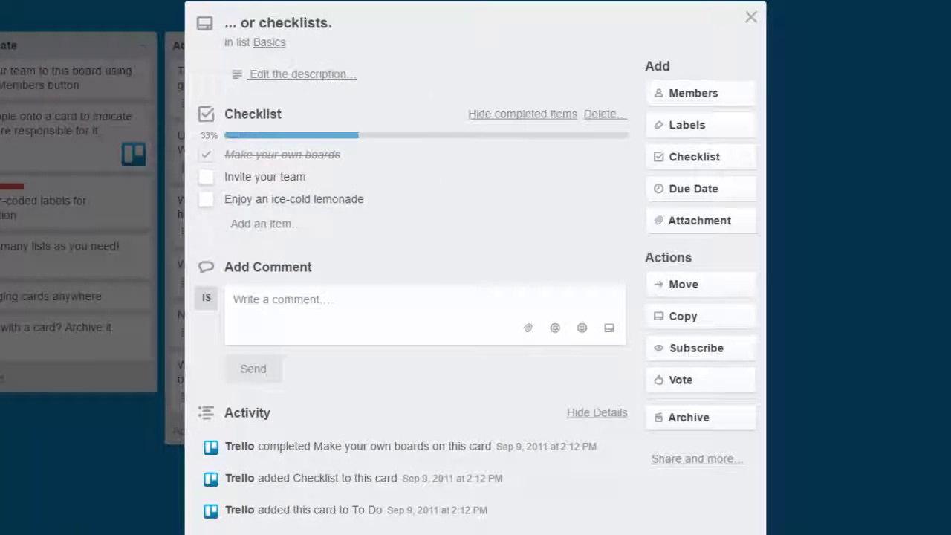
{"action": "left_click", "coordinate": [751, 18]}
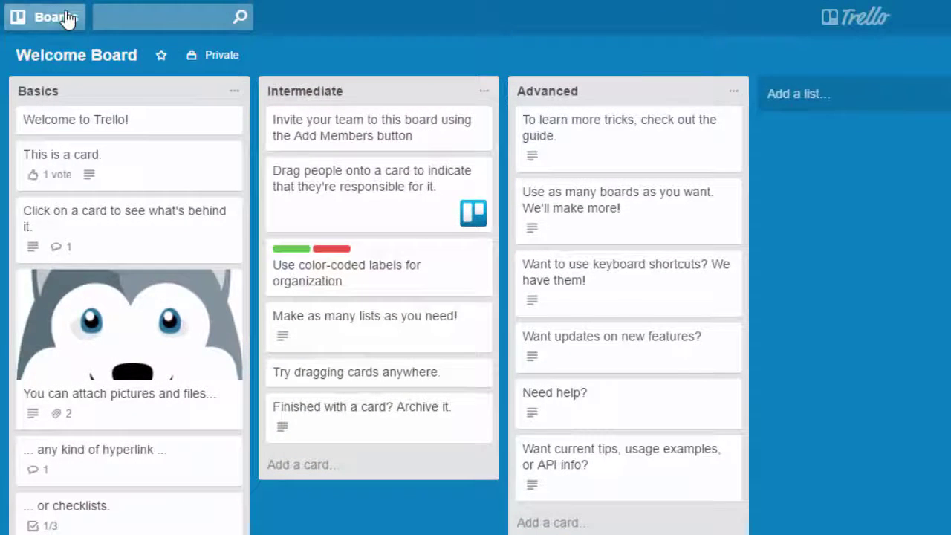
{"action": "left_click", "coordinate": [67, 18]}
{"action": "left_click", "coordinate": [67, 18]}
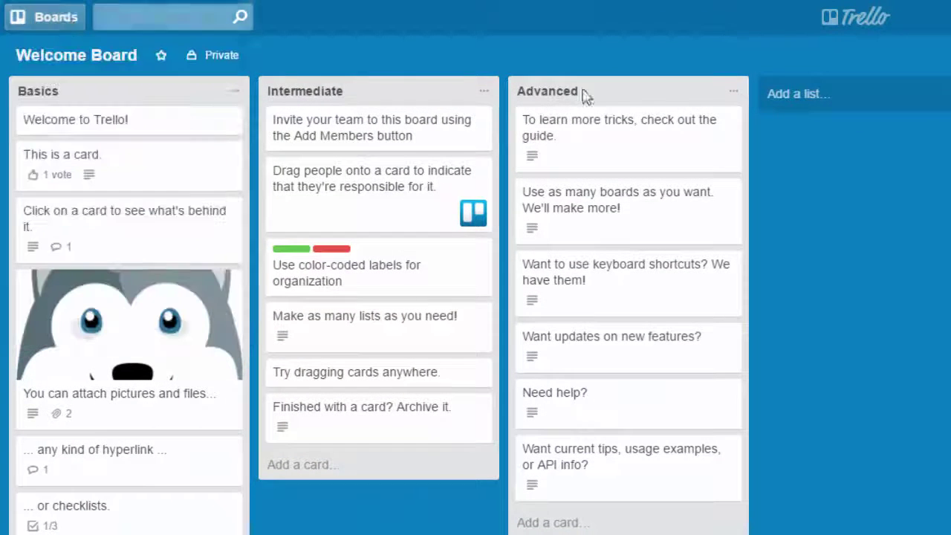
- Create a new board named 'My First Board'
{"action": "left_click", "coordinate": [867, 24]}
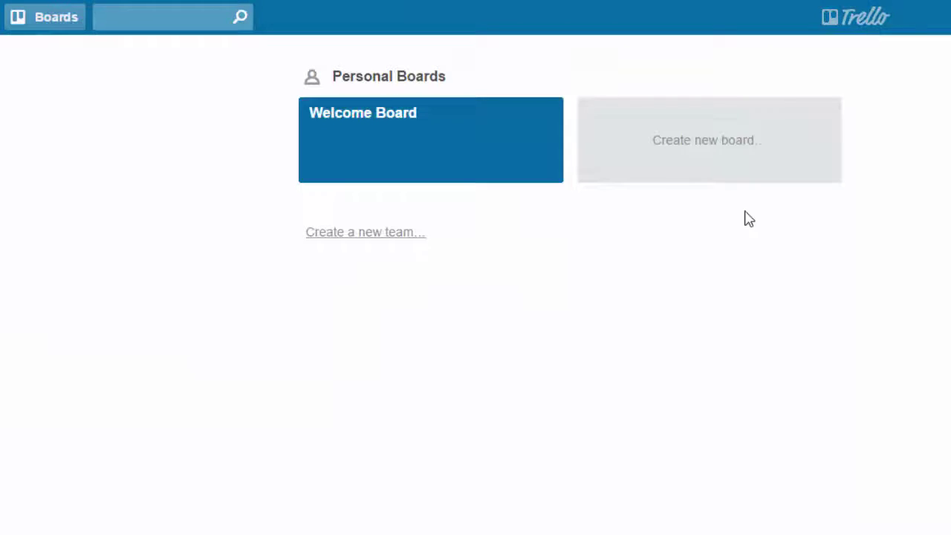
{"action": "left_click", "coordinate": [700, 155]}
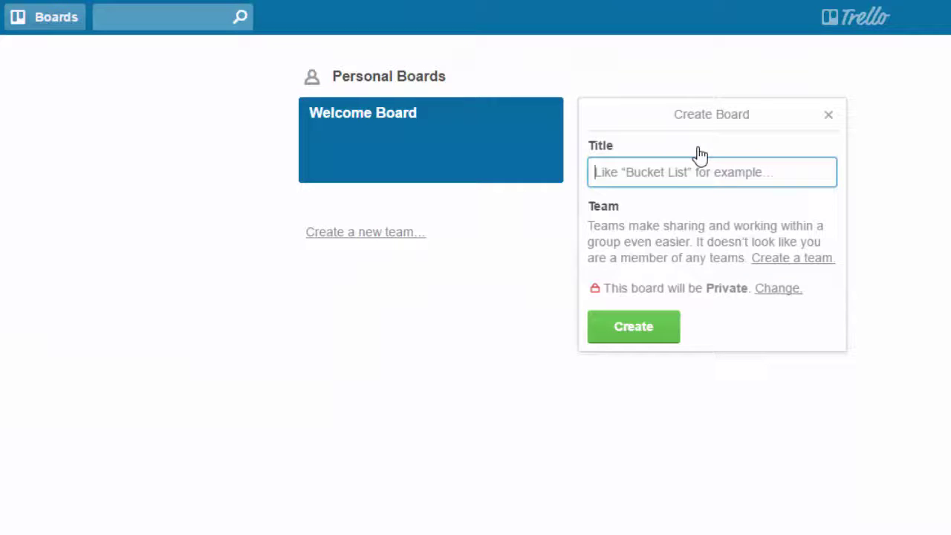
{"action": "type", "text": "My First"}
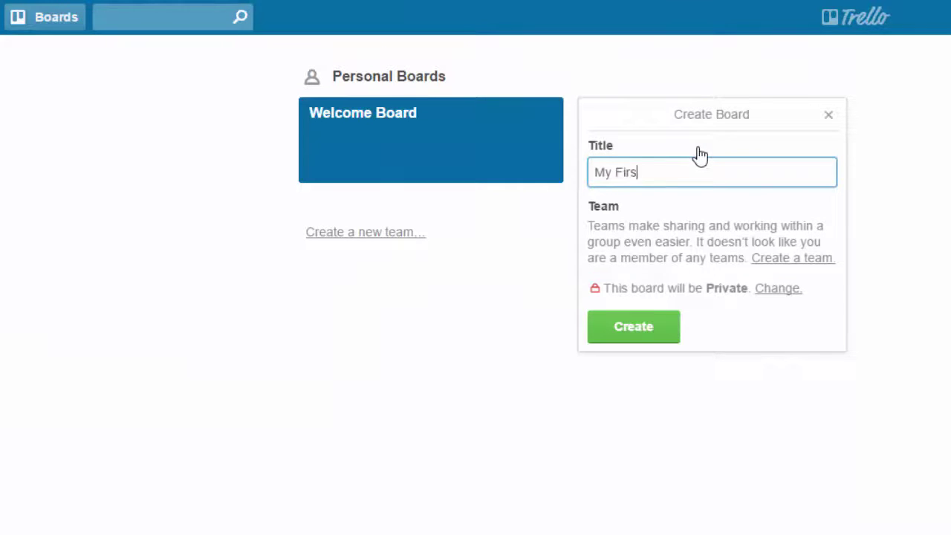
{"action": "type", "text": " Board"}
{"action": "left_click", "coordinate": [631, 327]}
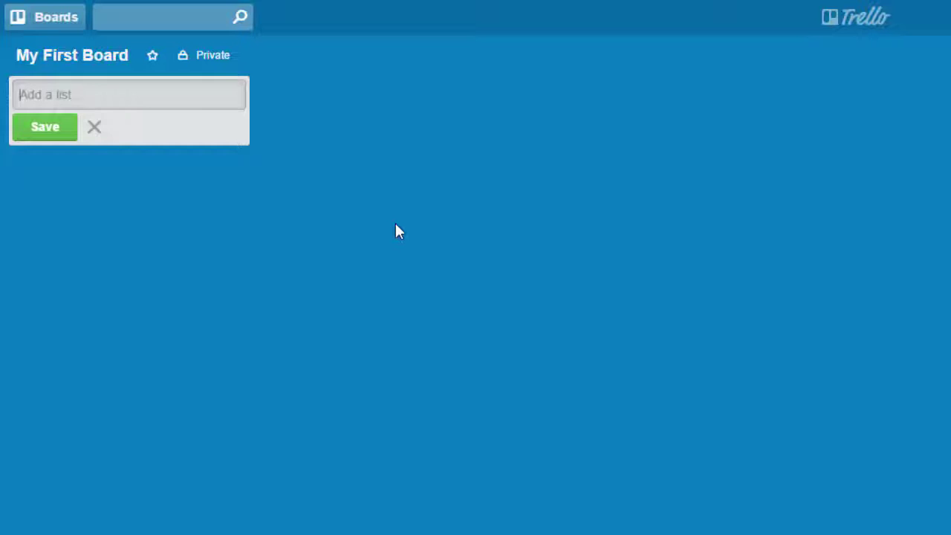
- Add the lists 'Things I Plan To Do', 'Things I'm Doing' and 'Things I've Finished'
{"action": "type", "text": "Things T"}
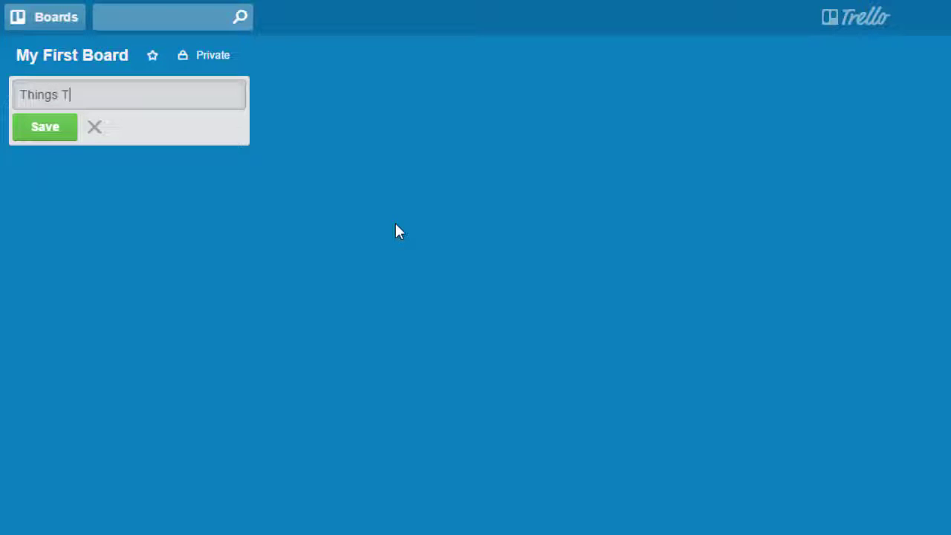
{"action": "key", "text": "BackSpace"}
{"action": "type", "text": "I p"}
{"action": "key", "text": "BackSpace"}
{"action": "type", "text": "Plan To Do"}
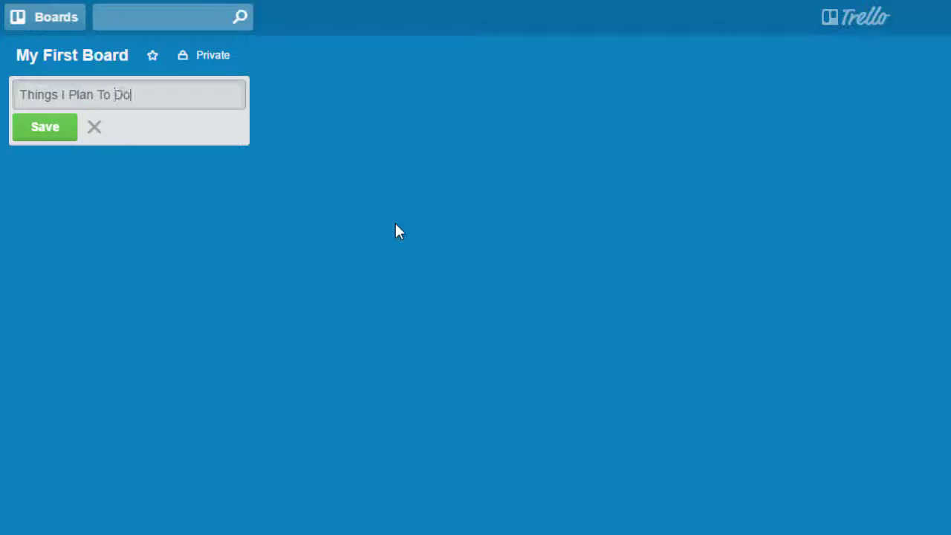
{"action": "left_click", "coordinate": [46, 131]}
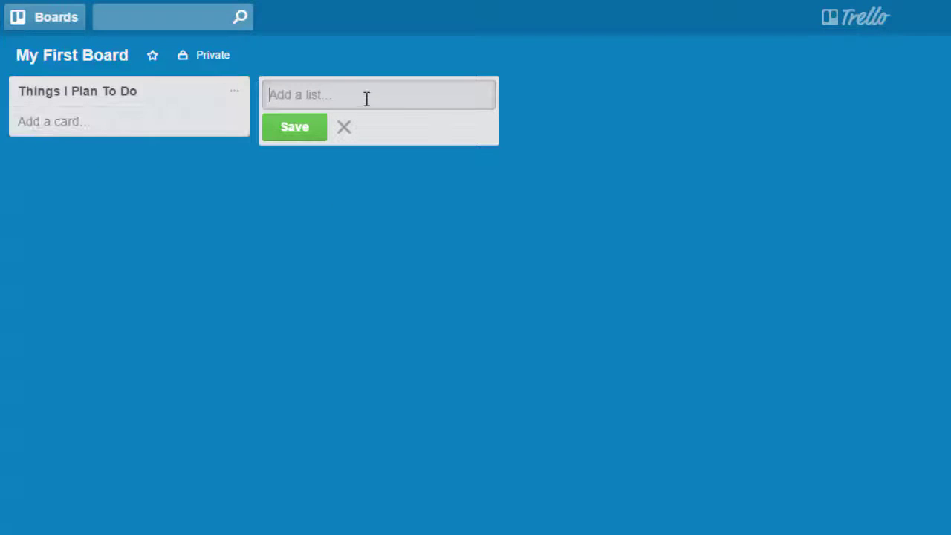
{"action": "type", "text": "Things I'm Doing"}
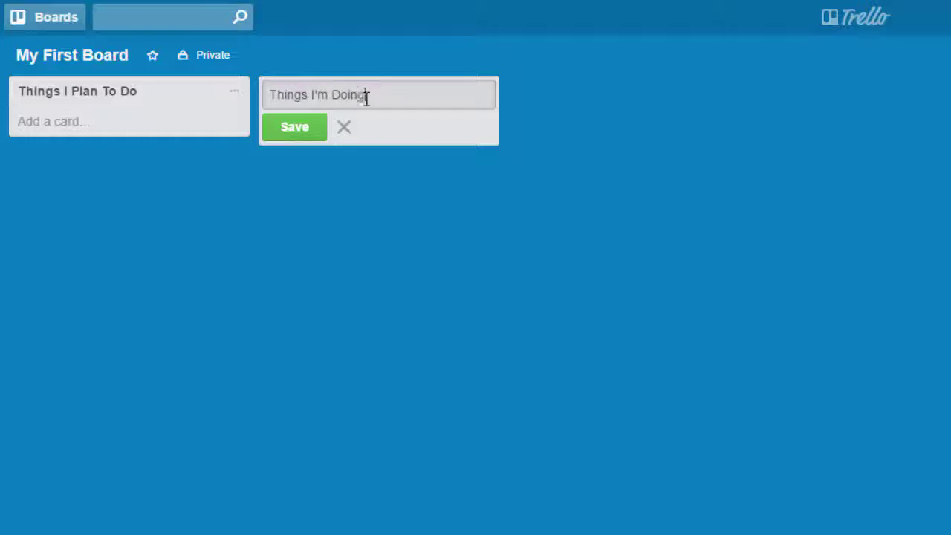
{"action": "left_click", "coordinate": [292, 131]}
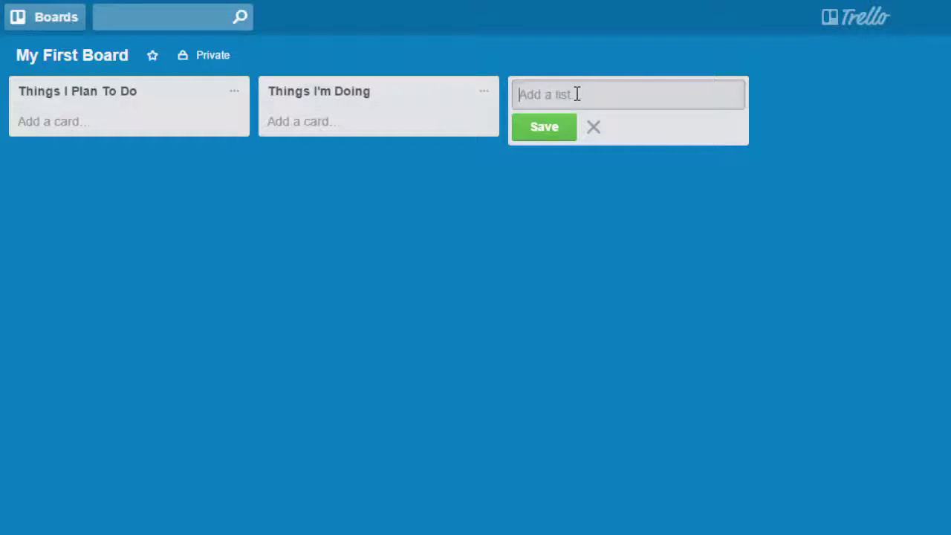
{"action": "type", "text": "Things I've Finished"}
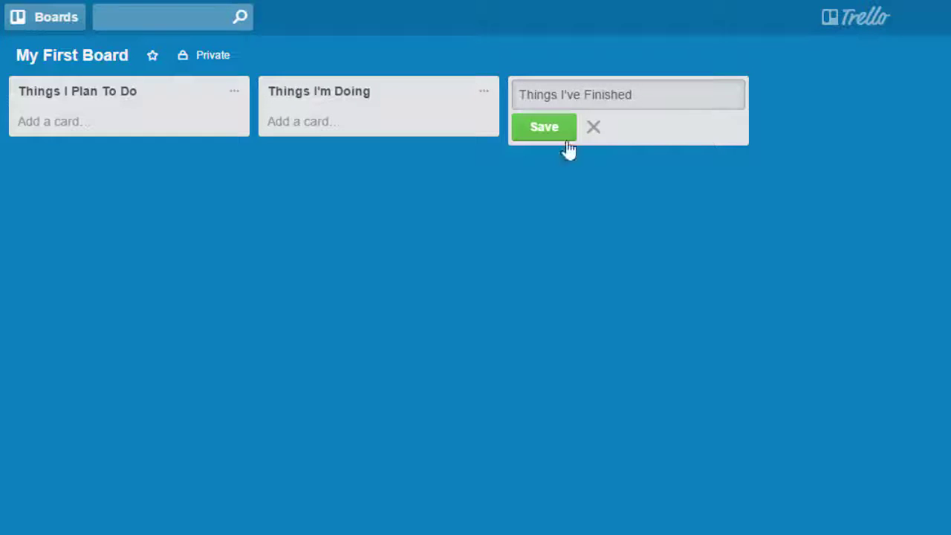
{"action": "left_click", "coordinate": [539, 129]}
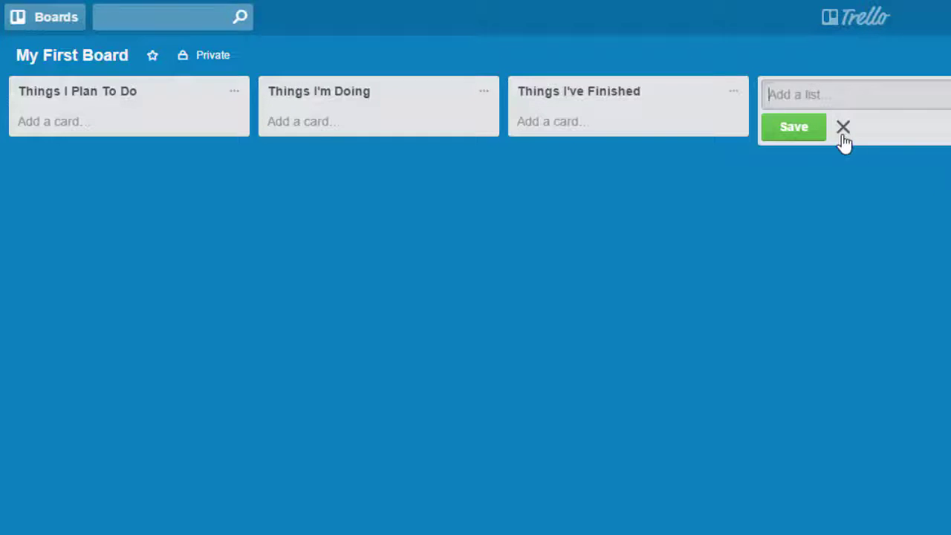
{"action": "left_click", "coordinate": [843, 126]}
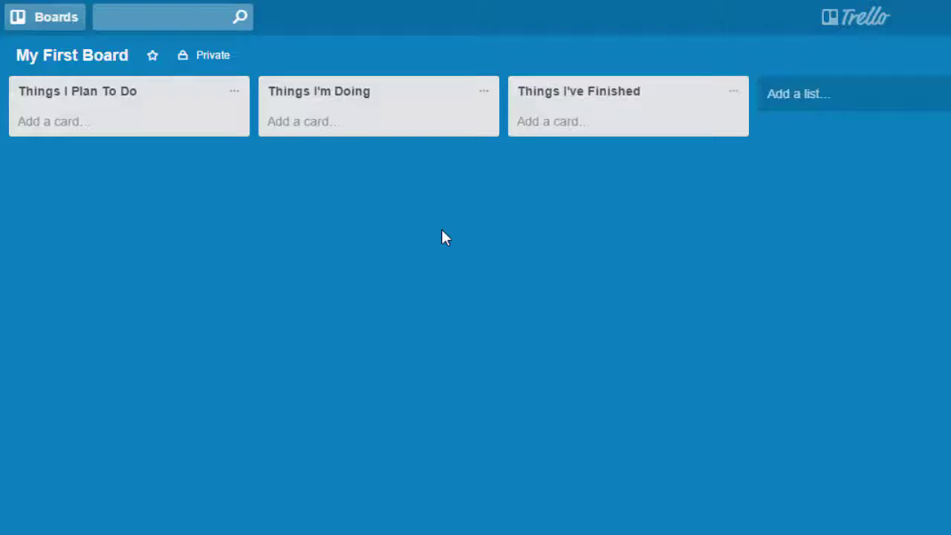
- Add cards 'Read a good book' and 'Write a poem' to Things I Plan To Do
{"action": "left_click", "coordinate": [61, 136]}
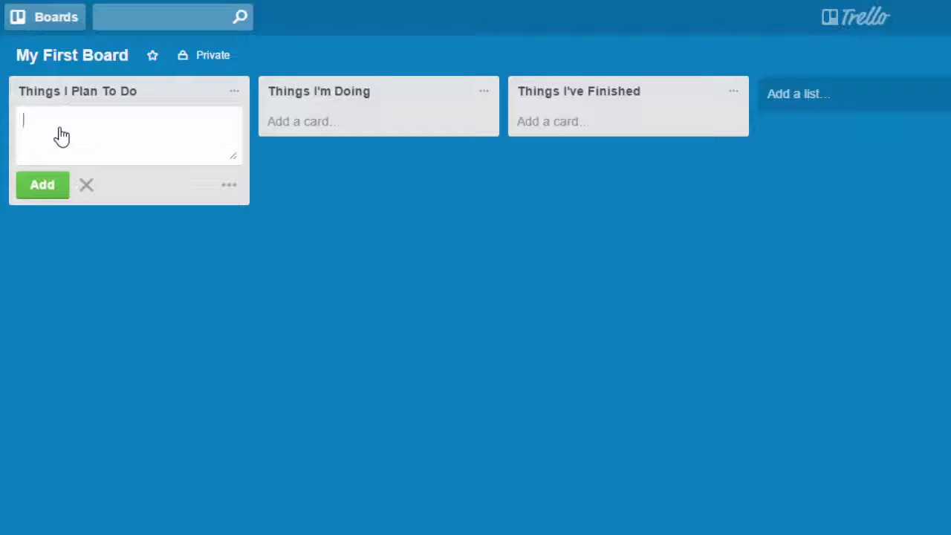
{"action": "type", "text": "Read a good book"}
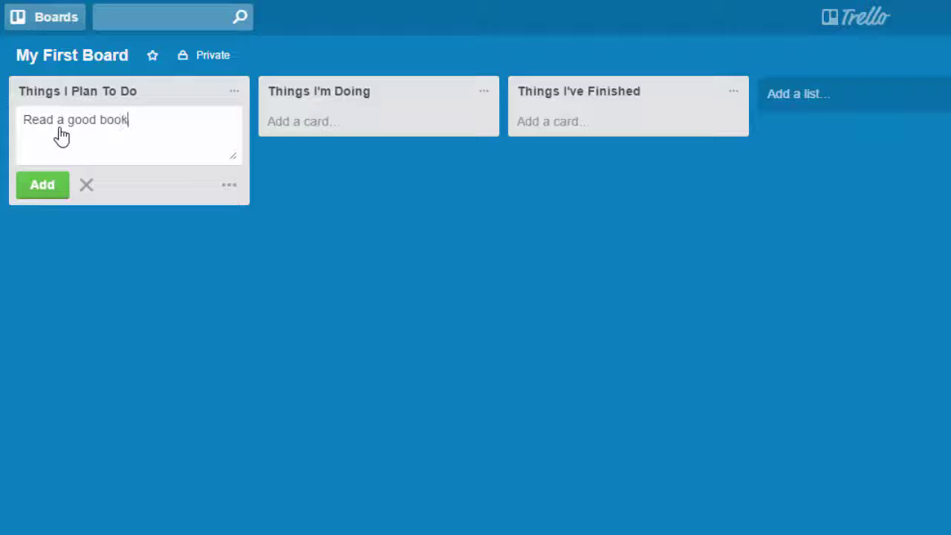
{"action": "left_click", "coordinate": [35, 195]}
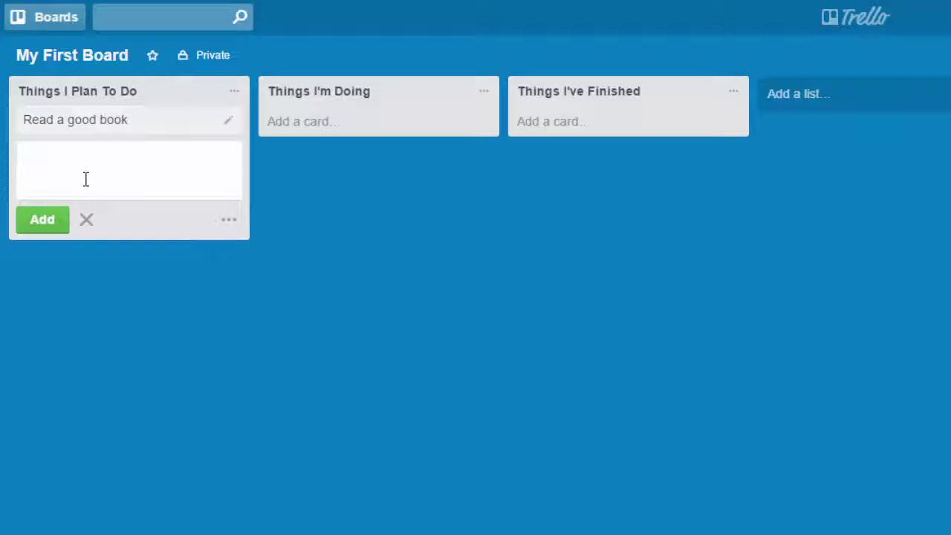
{"action": "type", "text": "W"}
{"action": "key", "text": "BackSpace"}
{"action": "type", "text": "Wri"}
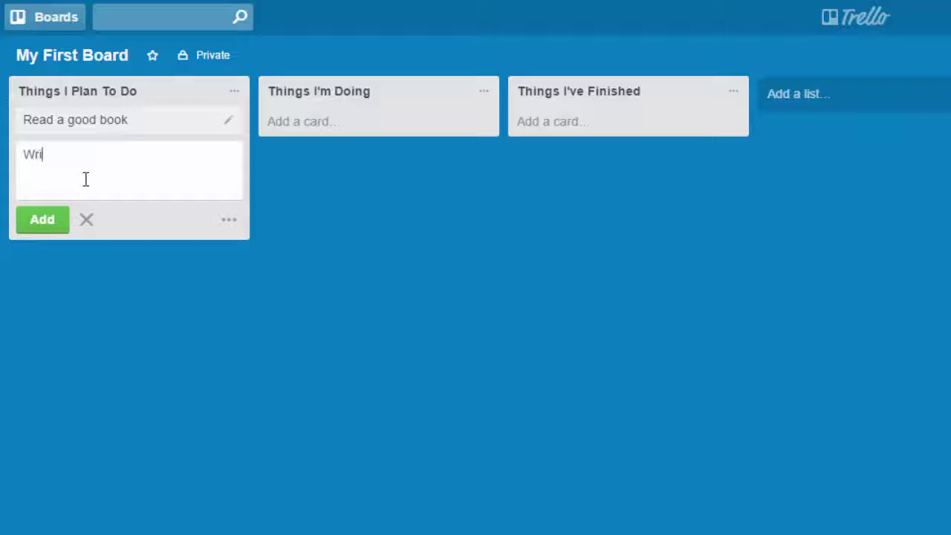
{"action": "type", "text": "te a poem"}
{"action": "left_click", "coordinate": [28, 227]}
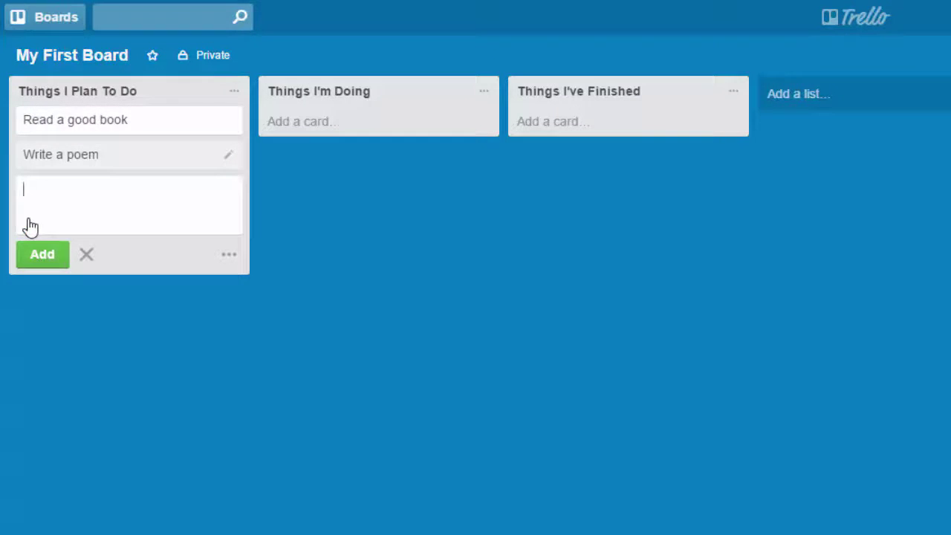
{"action": "left_click", "coordinate": [77, 265]}
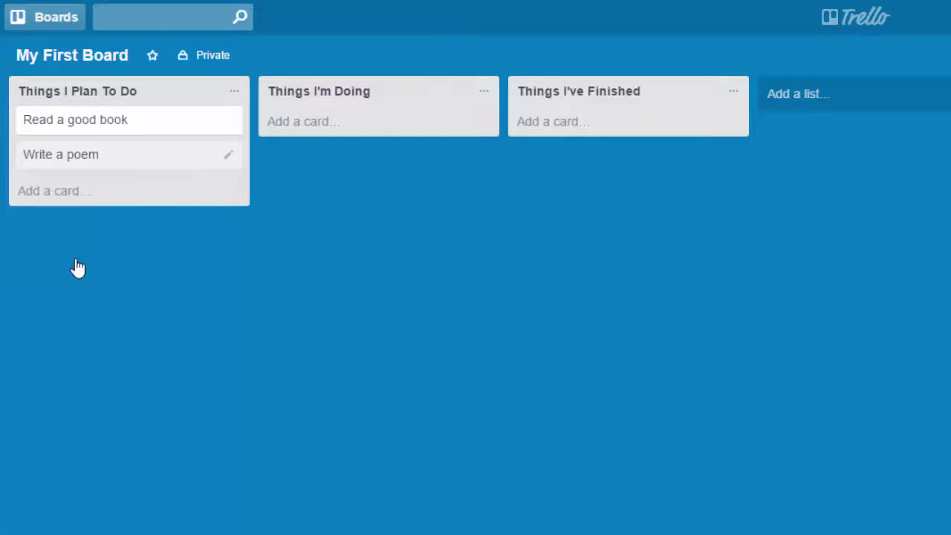
- Open the Write a poem card's details
{"action": "left_click", "coordinate": [229, 163]}
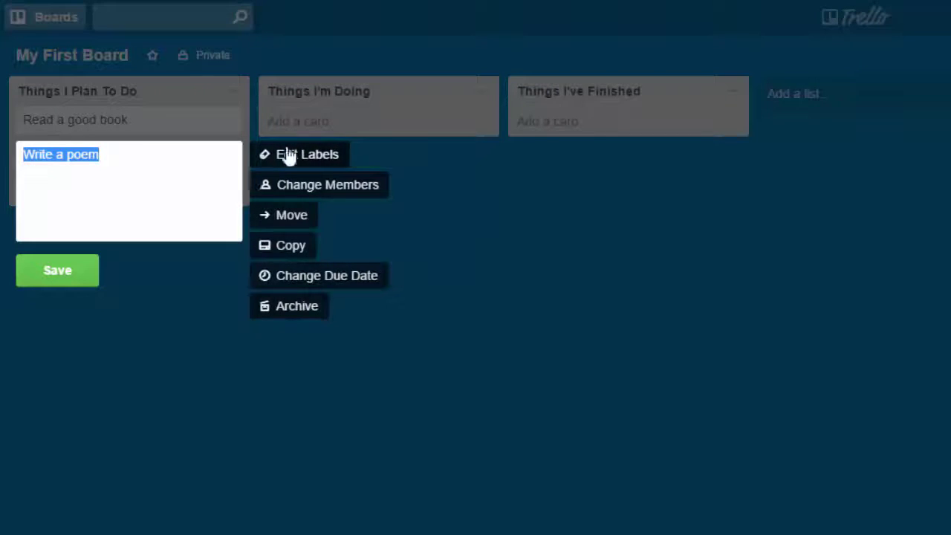
{"action": "left_click", "coordinate": [62, 280]}
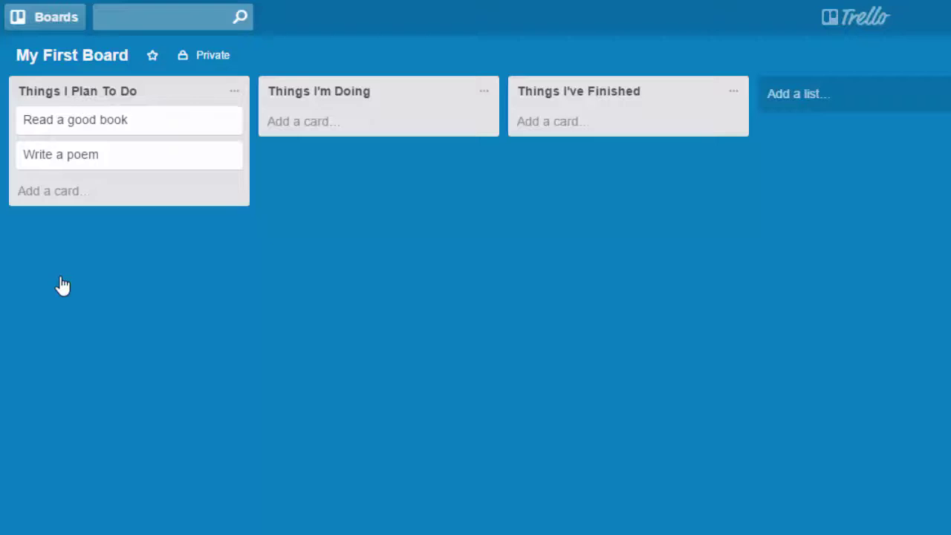
{"action": "left_click", "coordinate": [109, 168]}
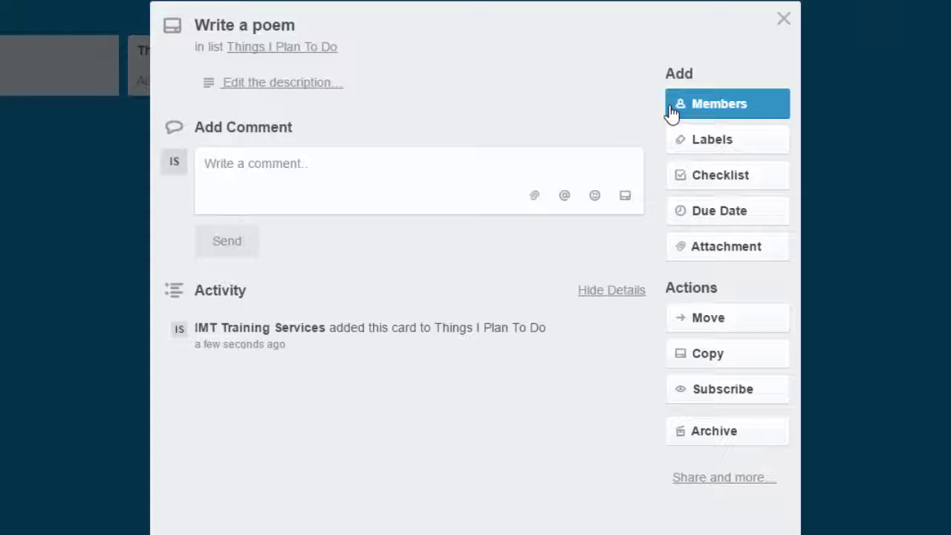
- Rename the green label to 'Important' and apply it to the card
{"action": "left_click", "coordinate": [722, 148]}
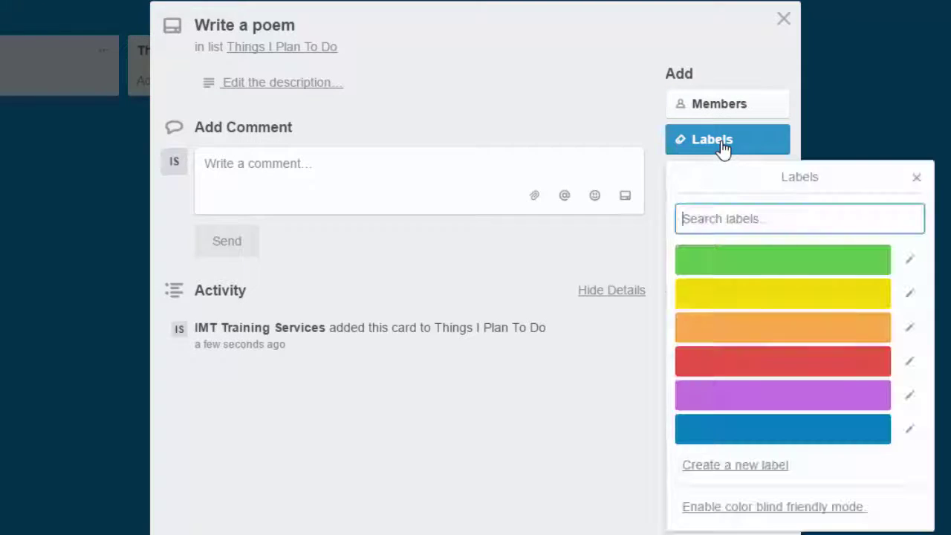
{"action": "left_click", "coordinate": [910, 262]}
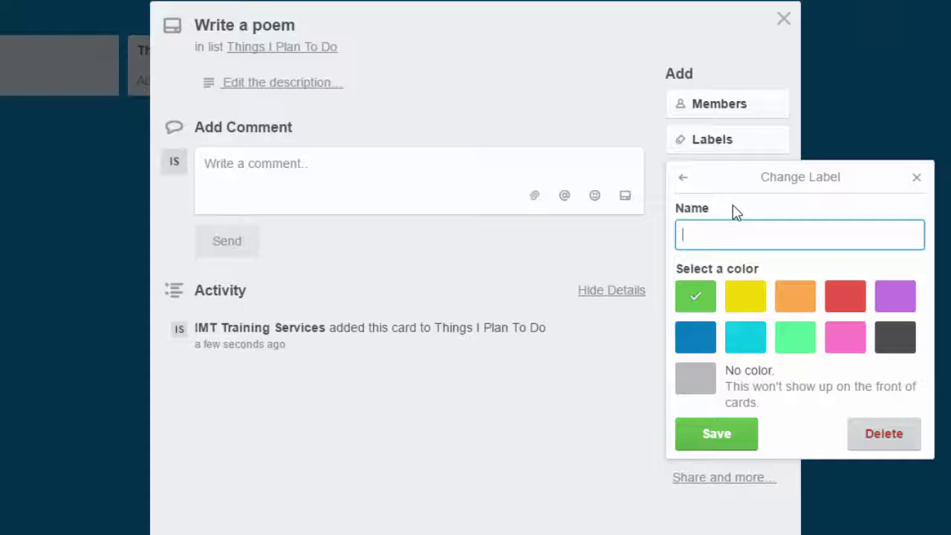
{"action": "type", "text": "Important"}
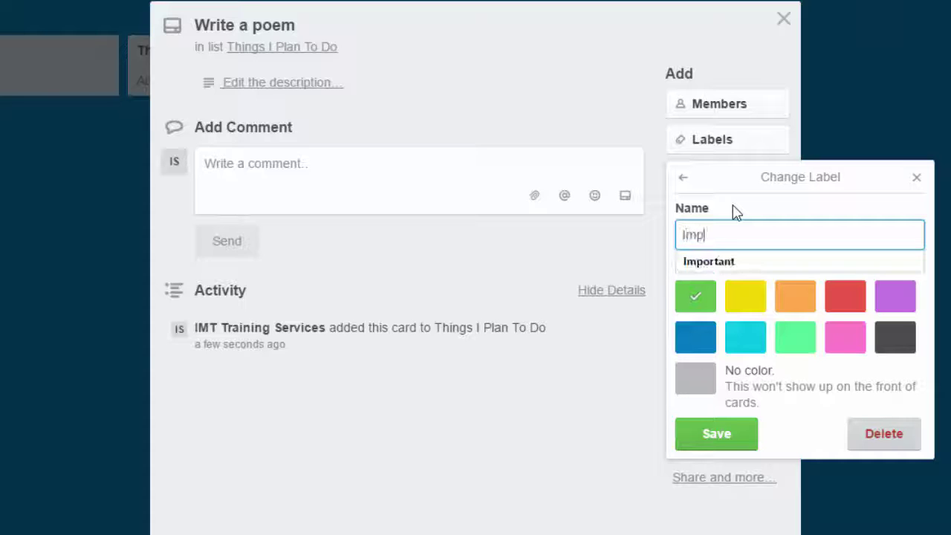
{"action": "left_click", "coordinate": [749, 446]}
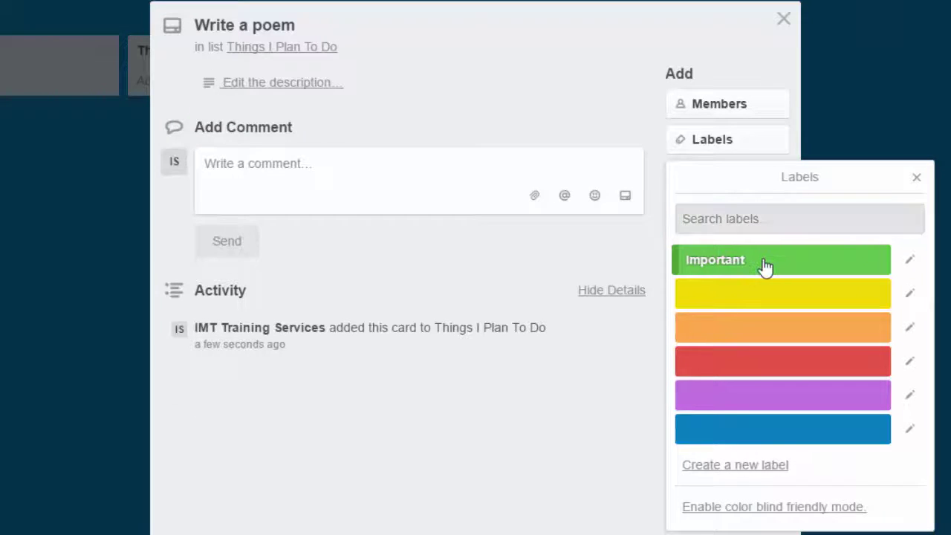
{"action": "left_click", "coordinate": [743, 268]}
{"action": "left_click", "coordinate": [420, 102]}
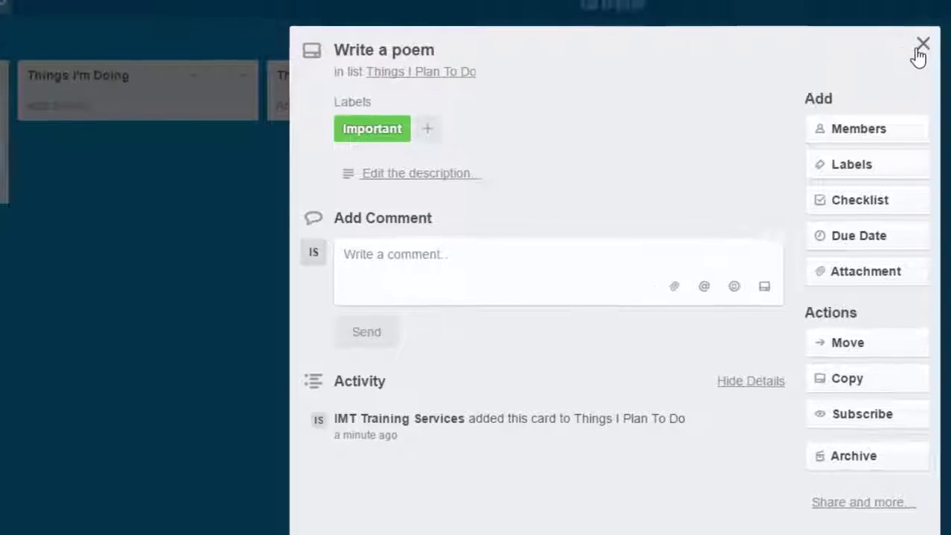
- Drag Write a poem into Things I'm Doing, then Things I've Finished, and hide the menu
{"action": "left_click", "coordinate": [781, 21]}
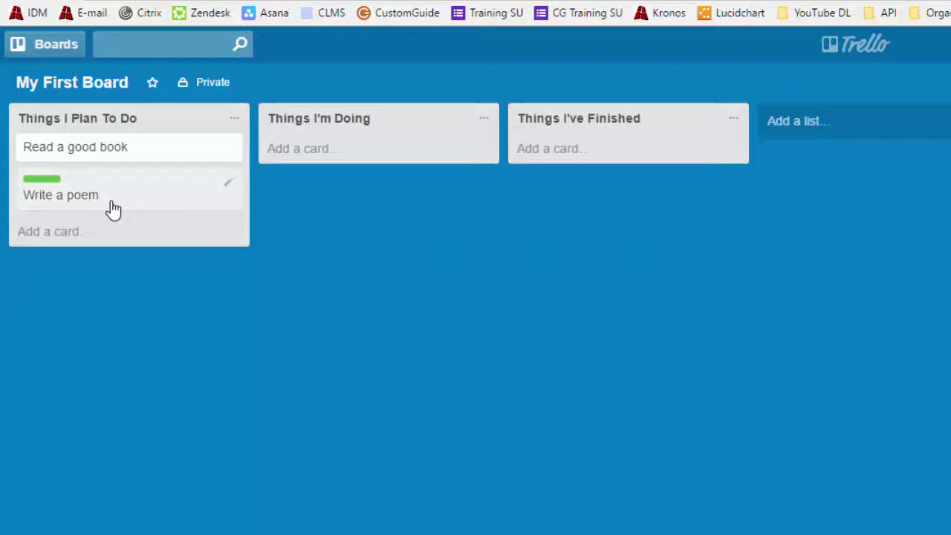
{"action": "left_click_drag", "start_coordinate": [104, 197], "coordinate": [330, 159]}
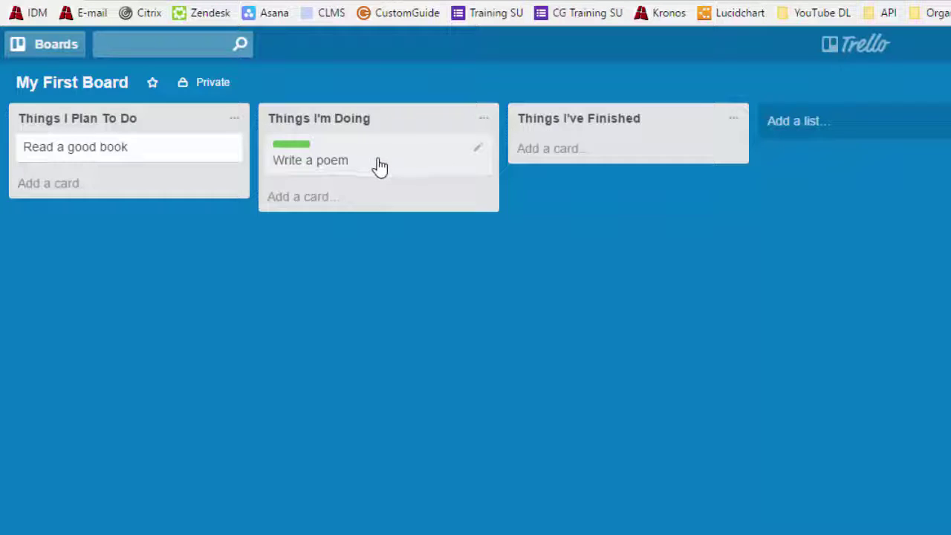
{"action": "left_click_drag", "start_coordinate": [380, 167], "coordinate": [624, 157]}
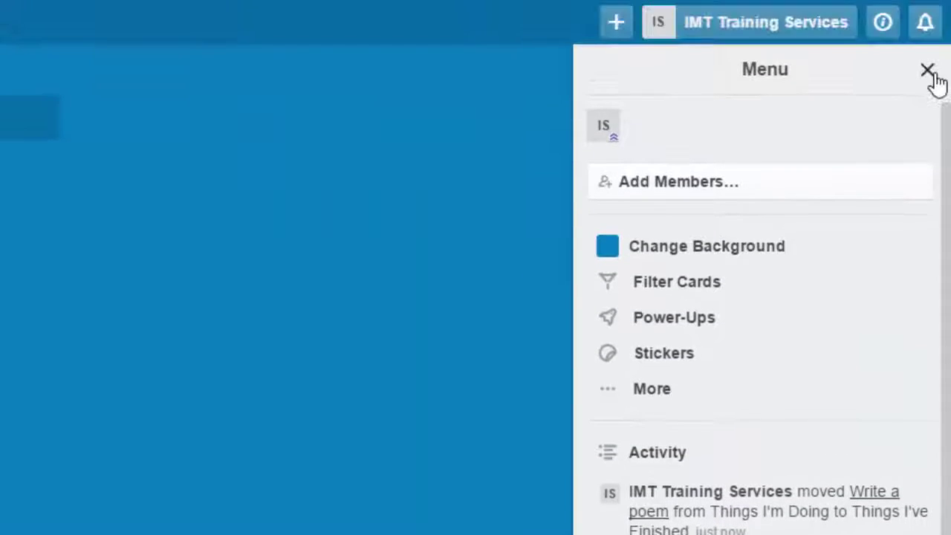
{"action": "left_click", "coordinate": [927, 38]}
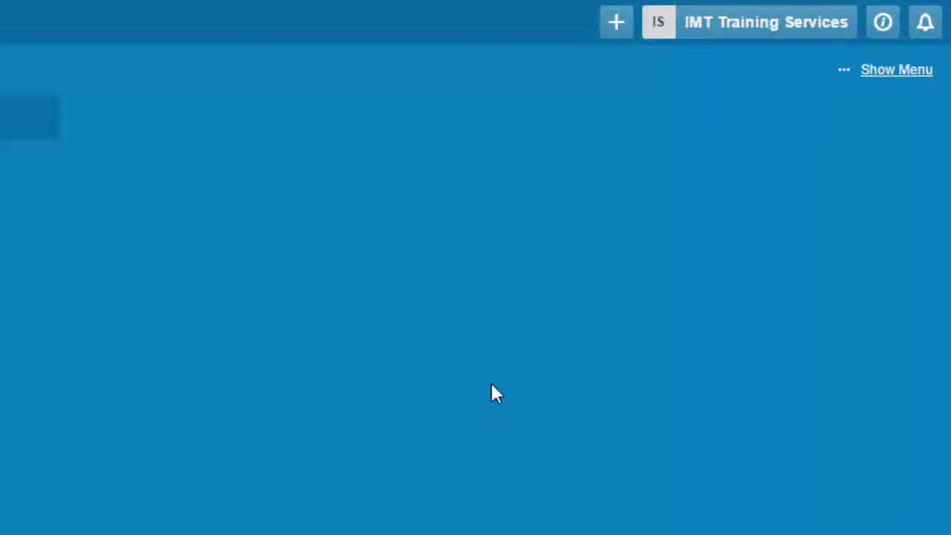